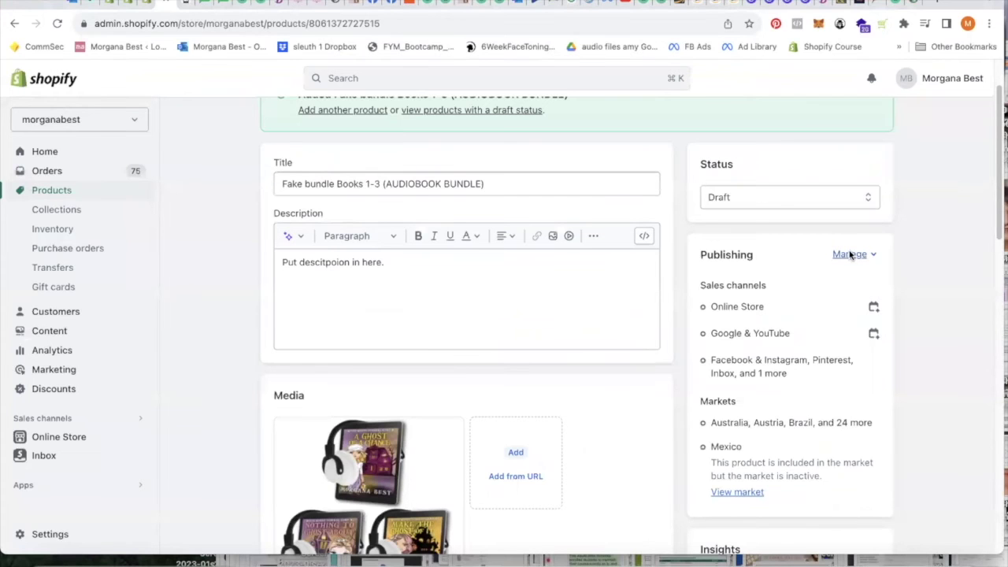
- Remove Facebook & Instagram and Google & YouTube from the audiobook bundle's sales channels
{"action": "left_click", "coordinate": [850, 254]}
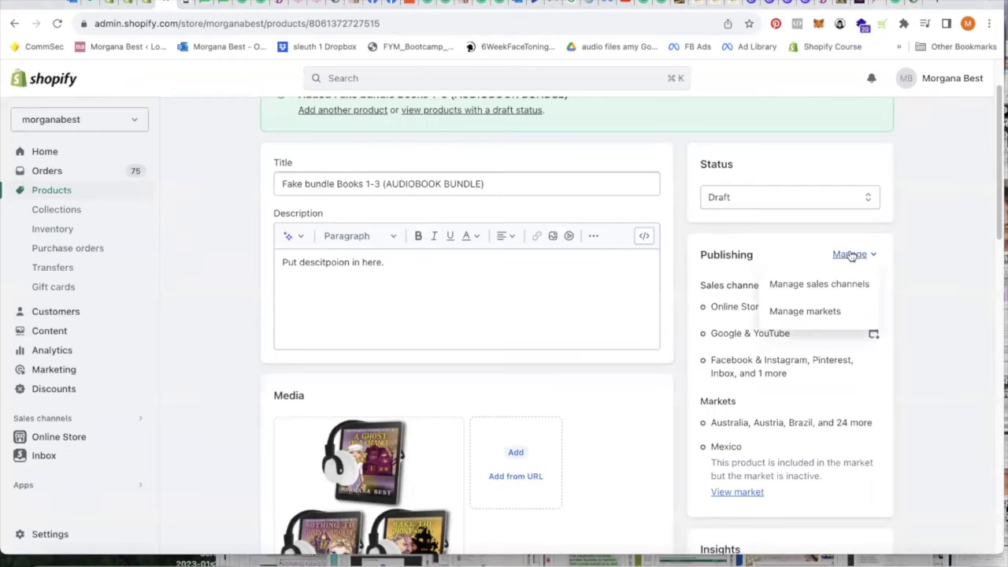
{"action": "left_click", "coordinate": [836, 283]}
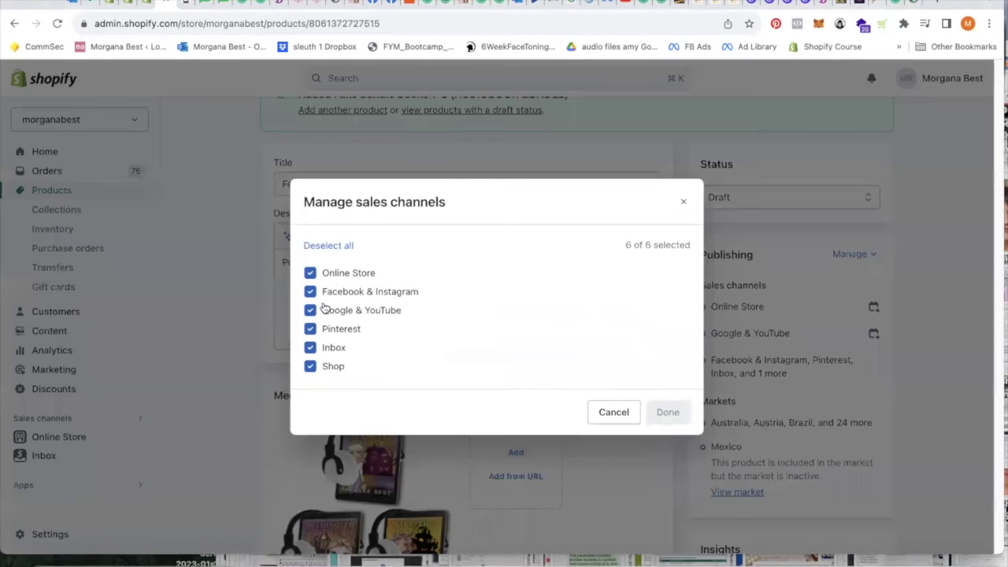
{"action": "left_click", "coordinate": [311, 291]}
{"action": "left_click", "coordinate": [310, 310]}
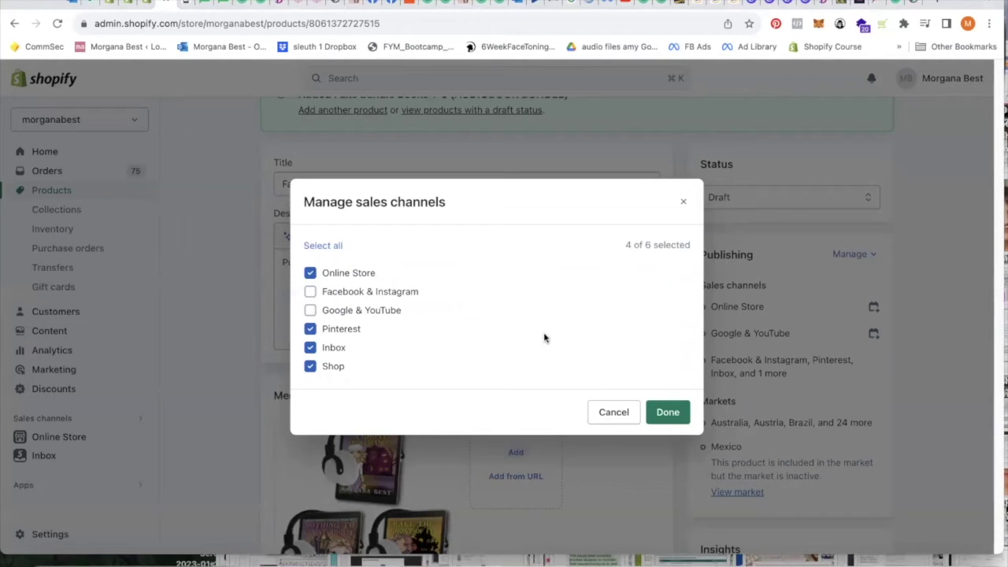
{"action": "left_click", "coordinate": [669, 414]}
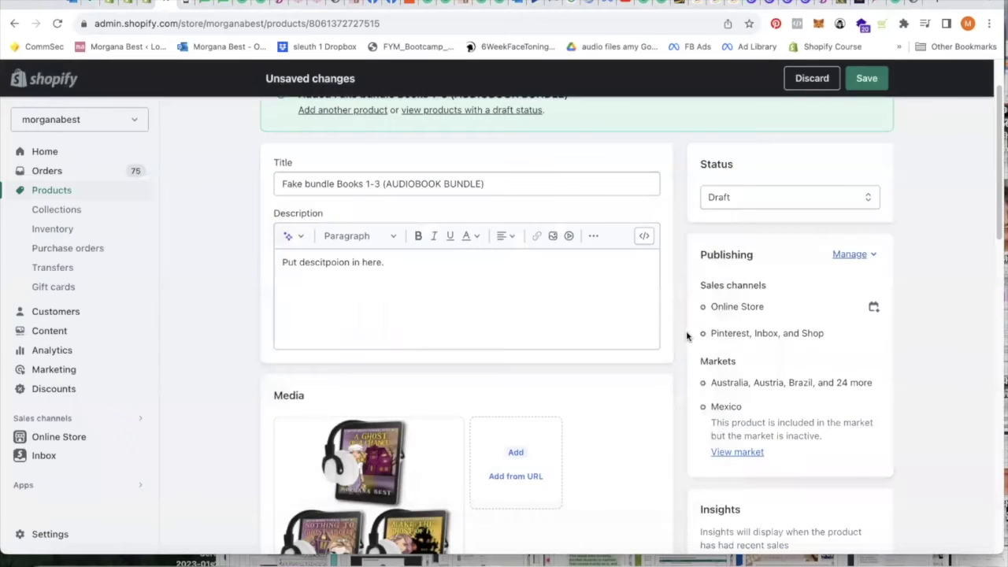
- Correct the misspelled word in the product description so it reads "Put description in here."
{"action": "left_click", "coordinate": [533, 189]}
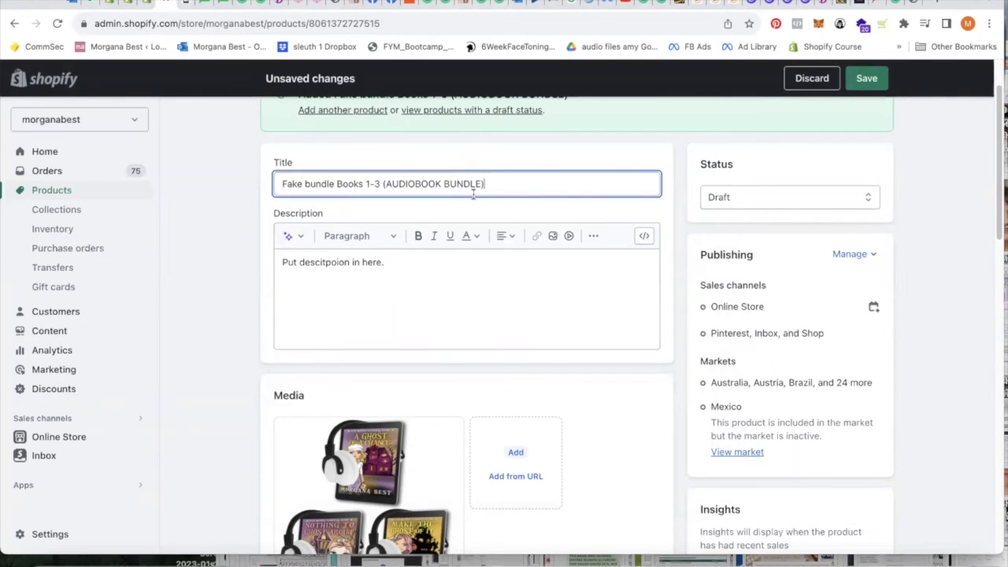
{"action": "left_click", "coordinate": [334, 266]}
{"action": "right_click", "coordinate": [337, 264]}
{"action": "key", "text": "Return"}
- Switch to BookFunnel and name the new delivery action "Fake bundle Books 1-3 (AUDIOBOOK BUNDLE)"
{"action": "scroll", "coordinate": [621, 371], "scroll_direction": "down", "scroll_amount": 5}
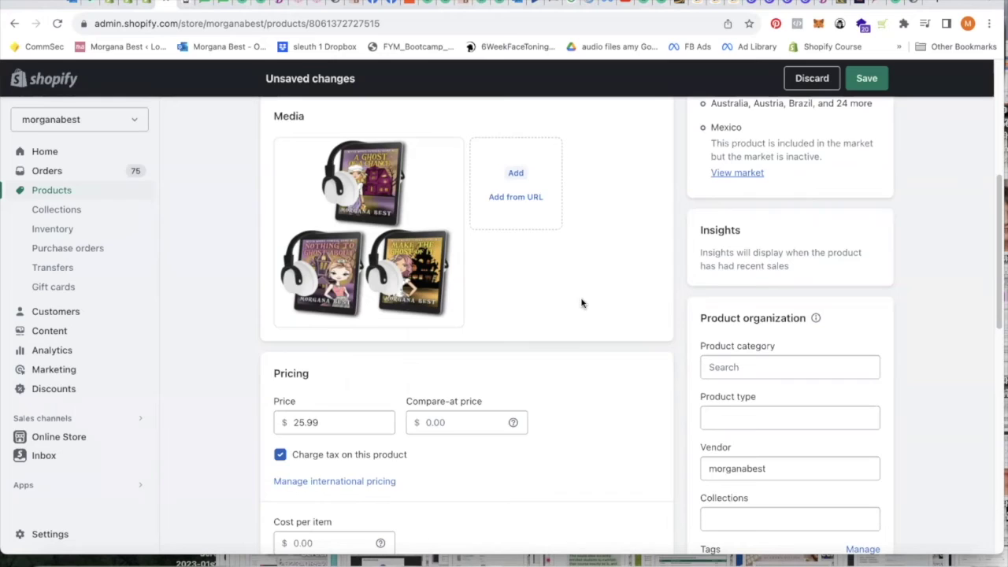
{"action": "scroll", "coordinate": [589, 389], "scroll_direction": "down", "scroll_amount": 4}
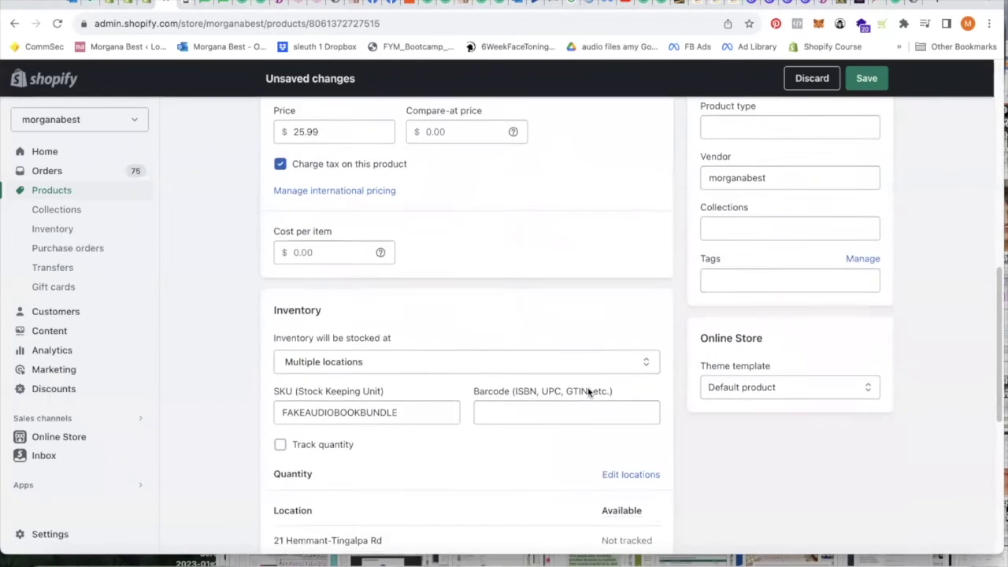
{"action": "scroll", "coordinate": [583, 391], "scroll_direction": "down", "scroll_amount": 2}
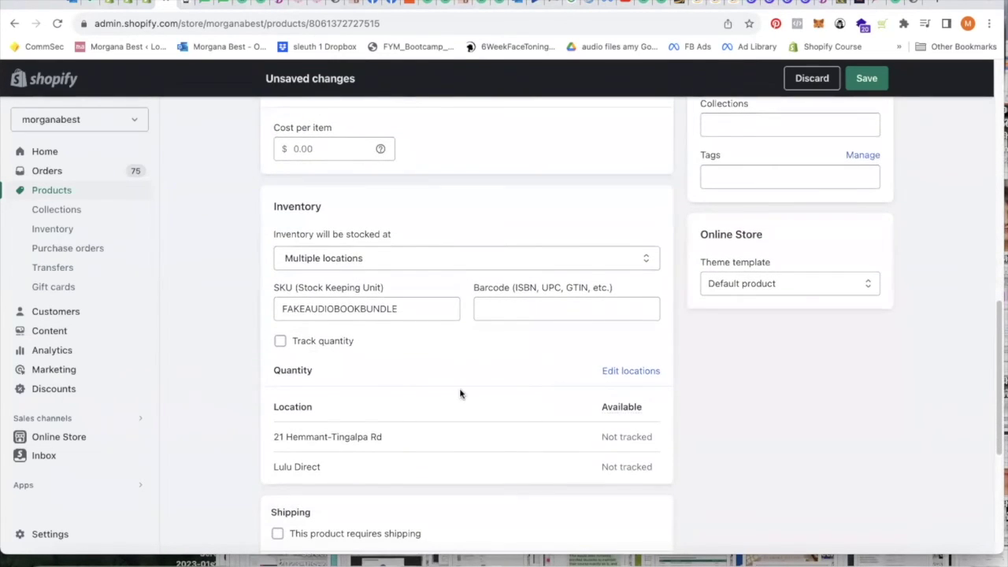
{"action": "scroll", "coordinate": [462, 394], "scroll_direction": "up", "scroll_amount": 10}
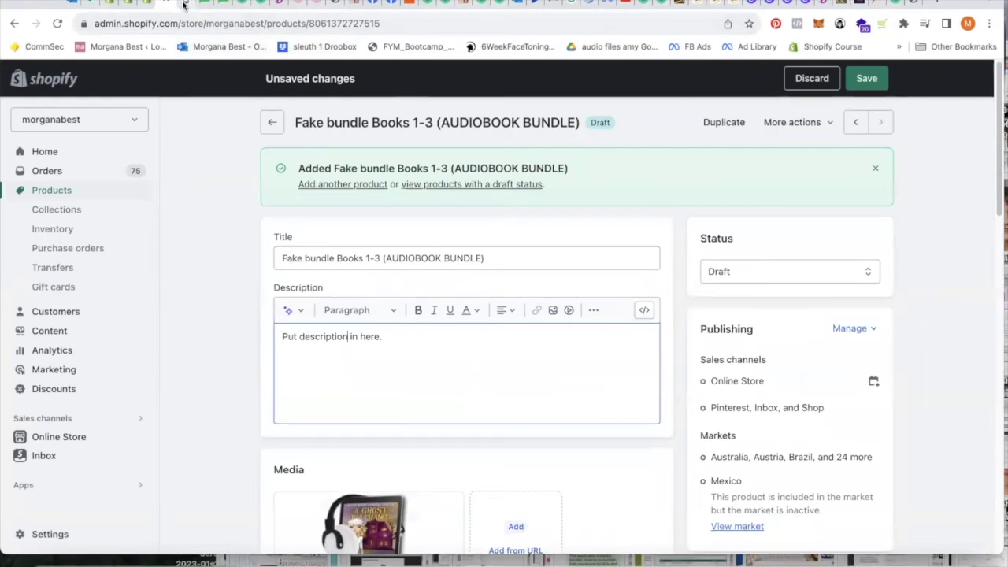
{"action": "left_click", "coordinate": [184, 4]}
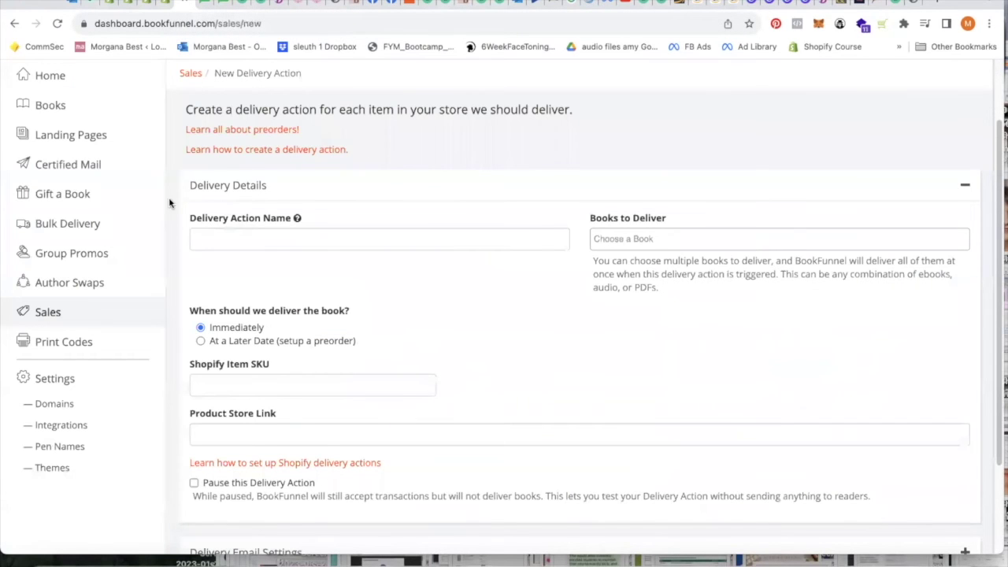
{"action": "left_click", "coordinate": [197, 238]}
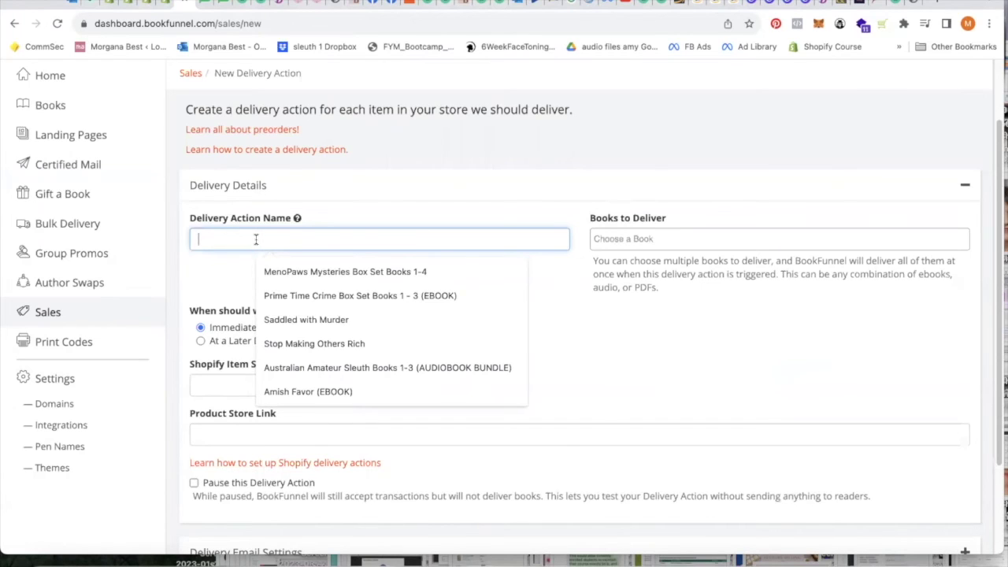
{"action": "type", "text": "Fake bundle books 1-3 (AUDIOBOOK BUNDLE)"}
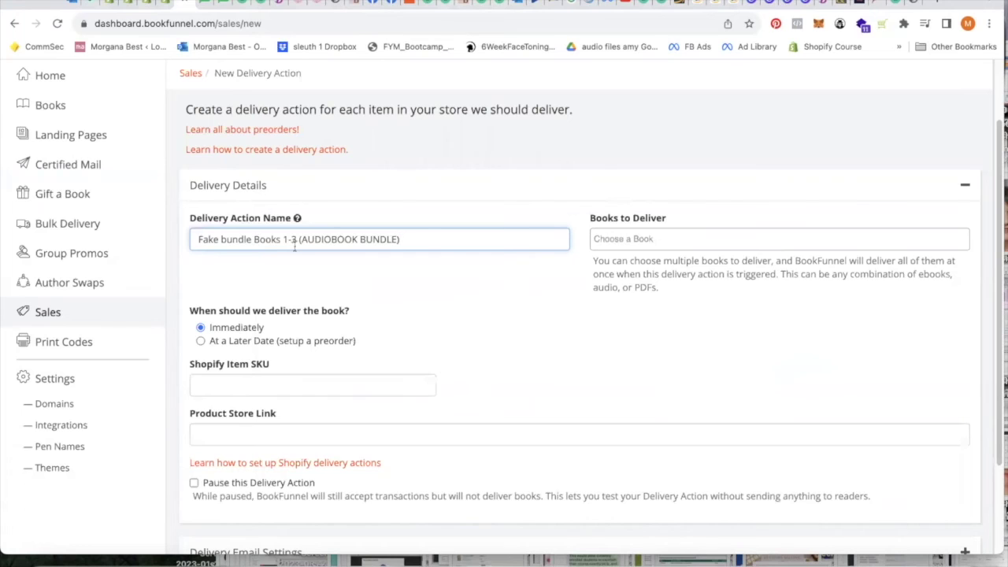
{"action": "left_click", "coordinate": [272, 386]}
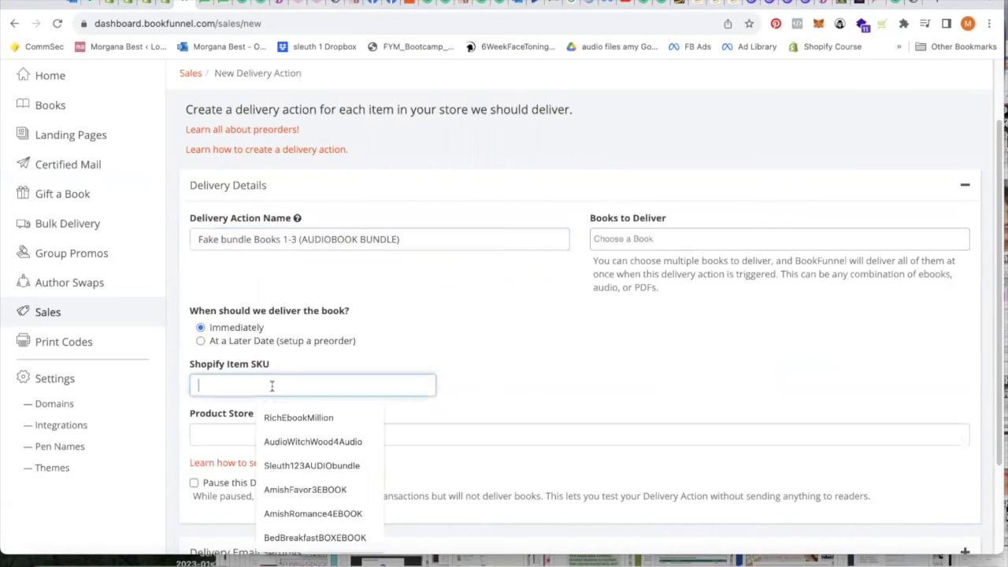
{"action": "key", "text": "Escape"}
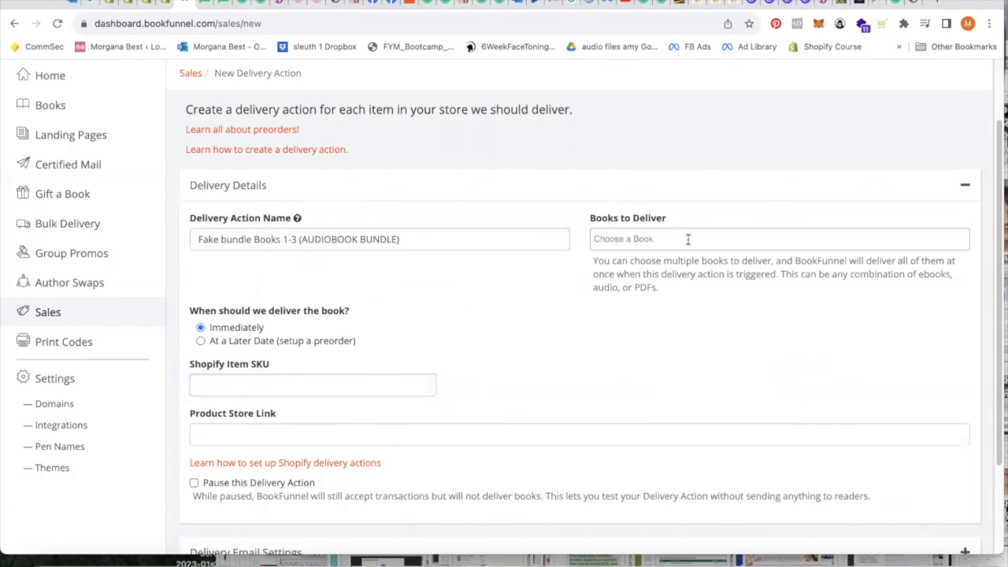
- Add A Ghost of a Chance (AUDIOBOOK), A Magical Aussie Christmas Novella and A Midlife CatAstrophe (MenoPaws Mysteries Book 2) to the books to deliver
{"action": "left_click", "coordinate": [687, 239]}
{"action": "left_click", "coordinate": [688, 240]}
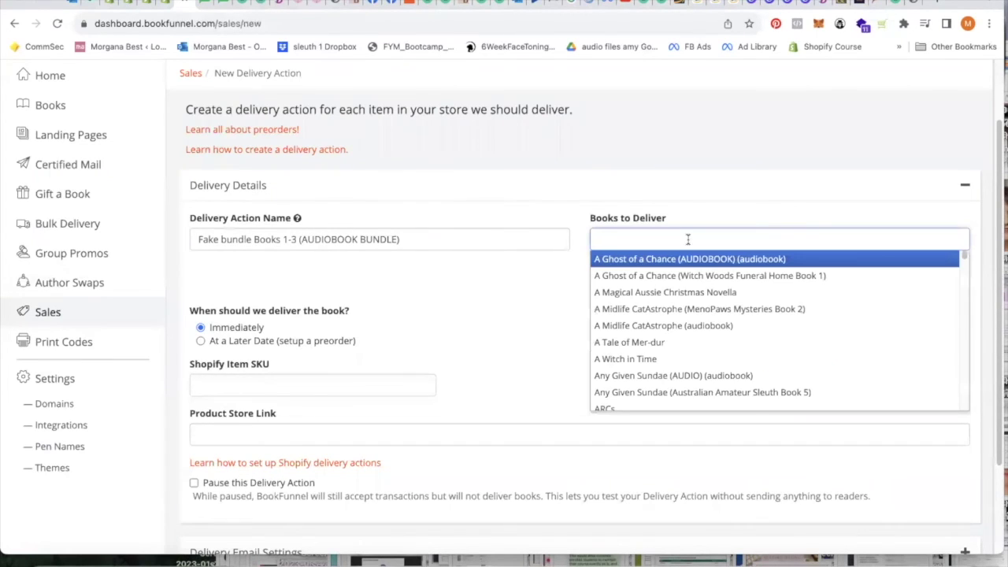
{"action": "left_click", "coordinate": [681, 260]}
{"action": "left_click", "coordinate": [829, 239]}
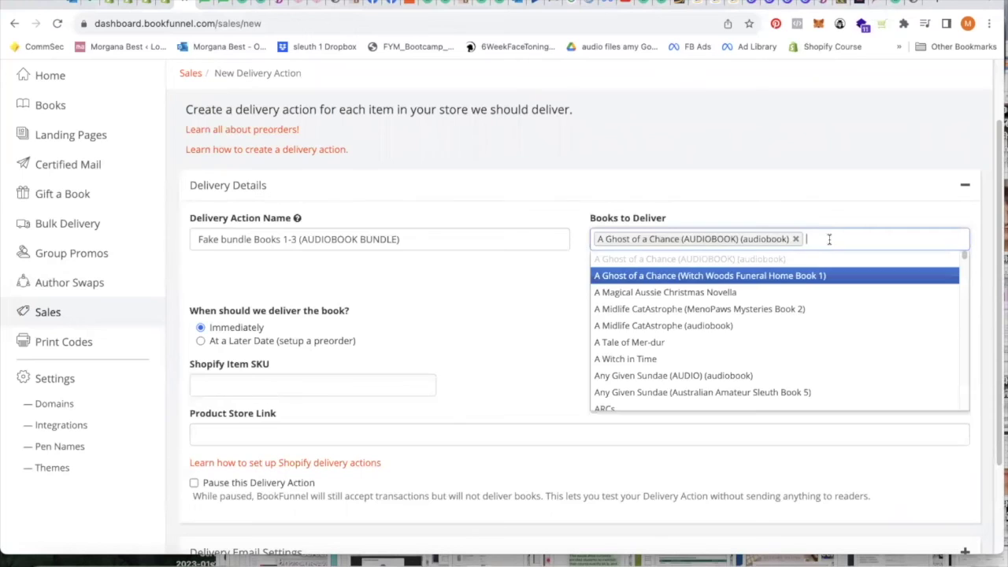
{"action": "left_click", "coordinate": [788, 292]}
{"action": "left_click", "coordinate": [825, 247]}
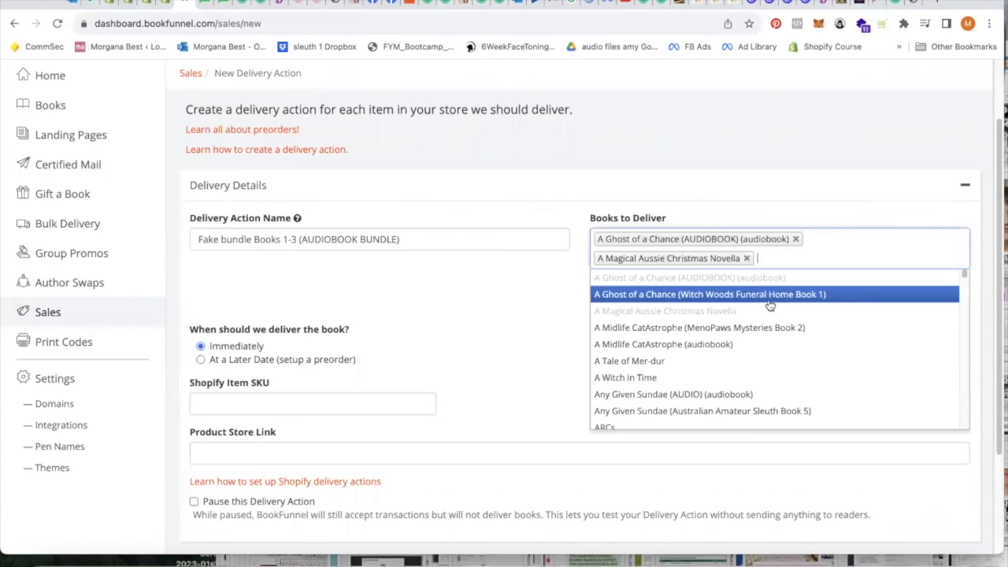
{"action": "left_click", "coordinate": [734, 328]}
- Add A Midlife CatAstrophe (audiobook), A Tale of Mer-dur and A Witch in Time to the books to deliver
{"action": "left_click", "coordinate": [885, 258]}
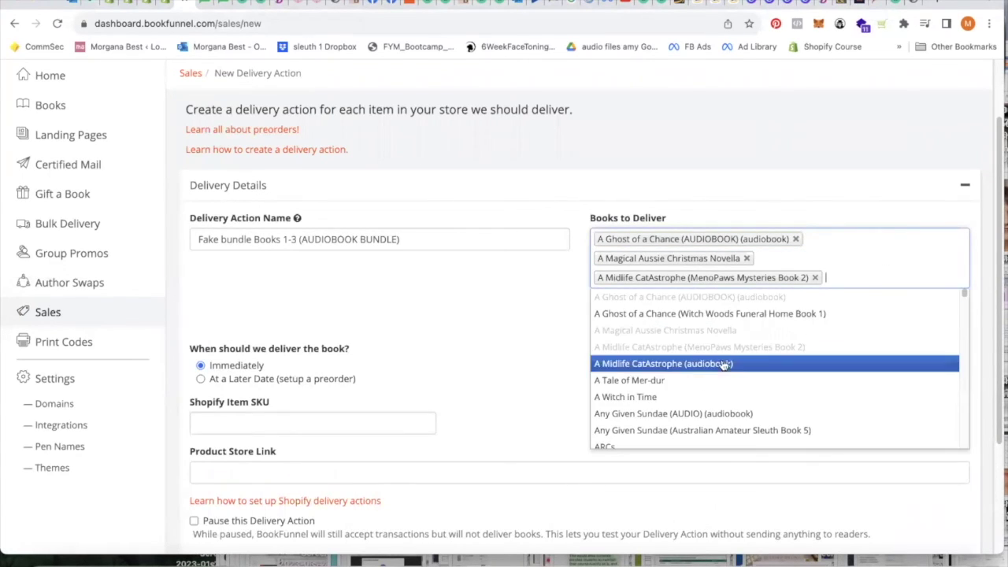
{"action": "left_click", "coordinate": [723, 364]}
{"action": "left_click", "coordinate": [858, 257]}
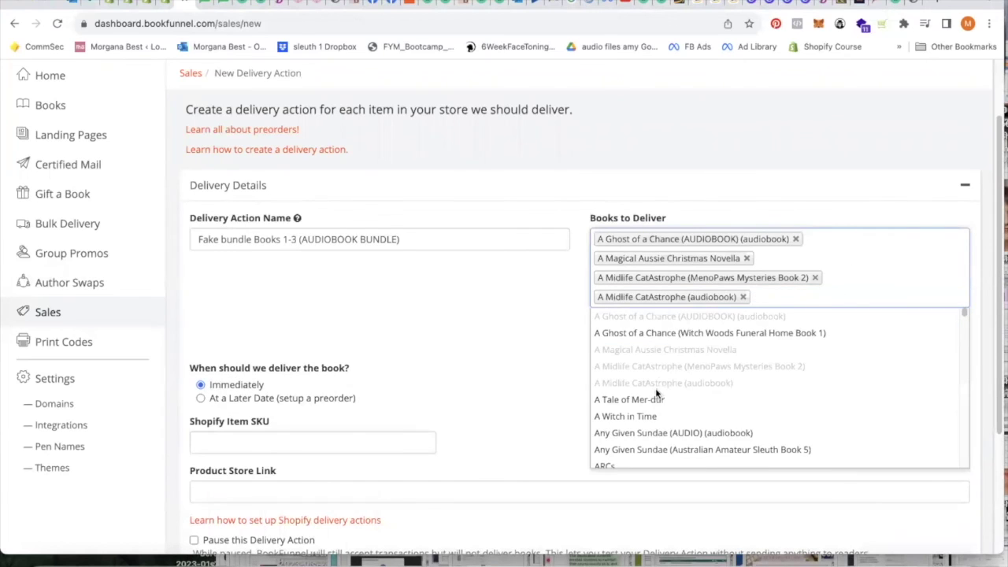
{"action": "left_click", "coordinate": [656, 396]}
{"action": "left_click", "coordinate": [874, 255]}
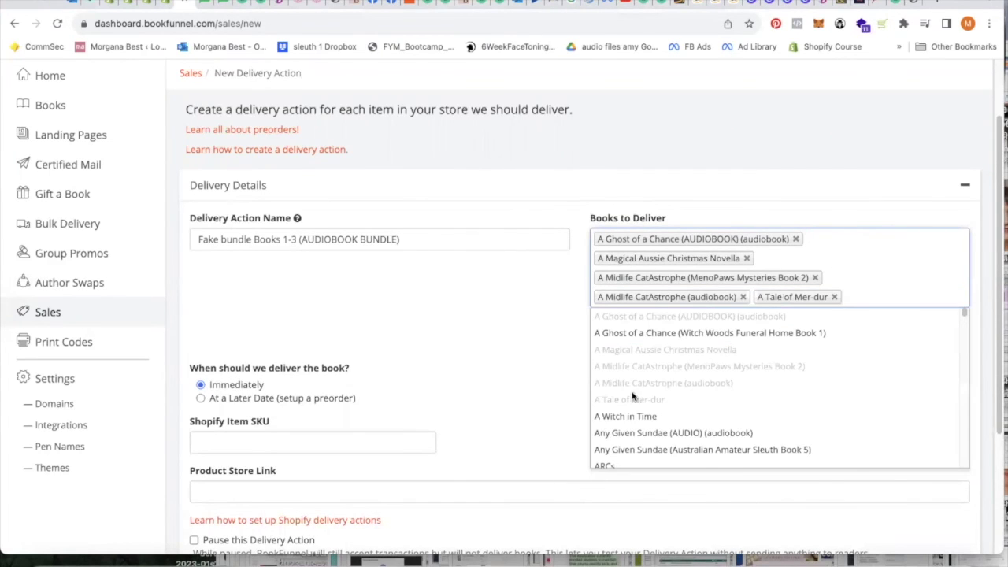
{"action": "left_click", "coordinate": [637, 416]}
- Add Any Given Sundae (AUDIO) and Any Given Sundae (Australian Amateur Sleuth Book 5) to the books to deliver
{"action": "left_click", "coordinate": [856, 265]}
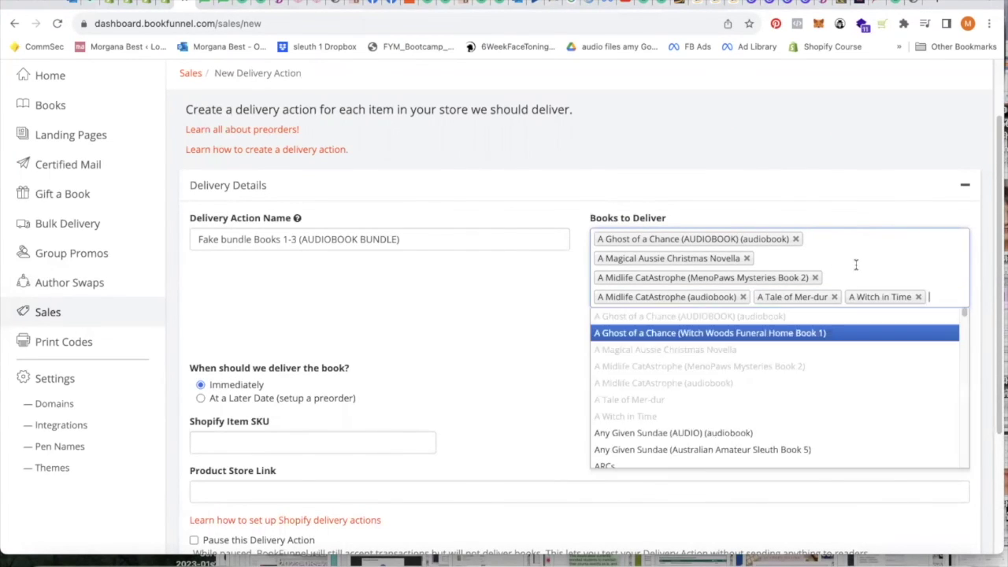
{"action": "left_click", "coordinate": [723, 432]}
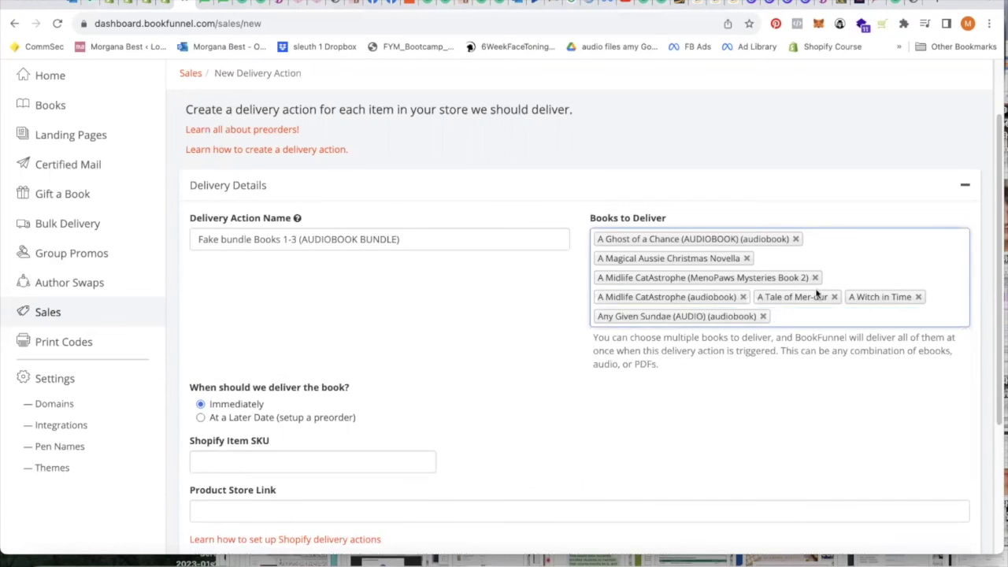
{"action": "left_click", "coordinate": [813, 314]}
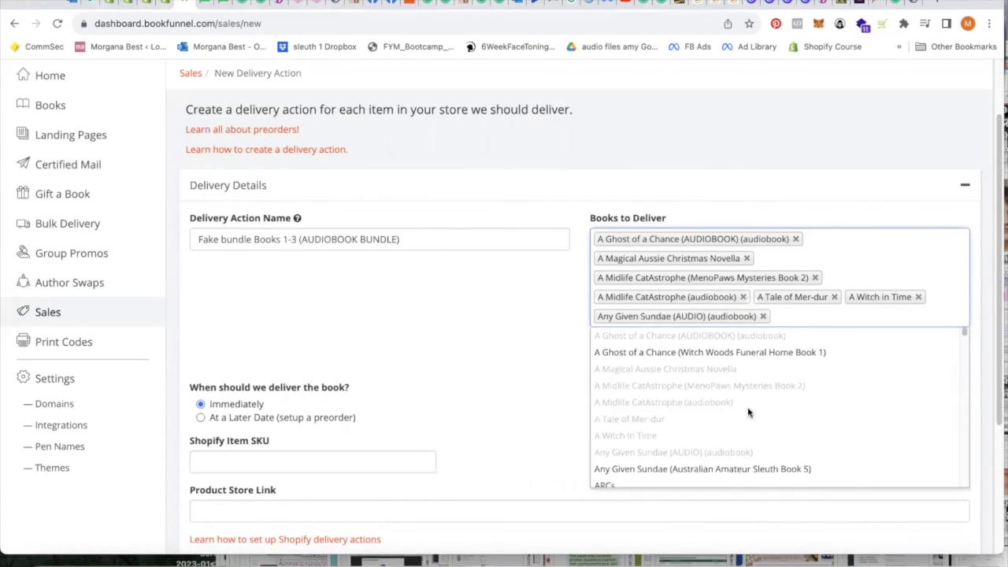
{"action": "left_click", "coordinate": [725, 470]}
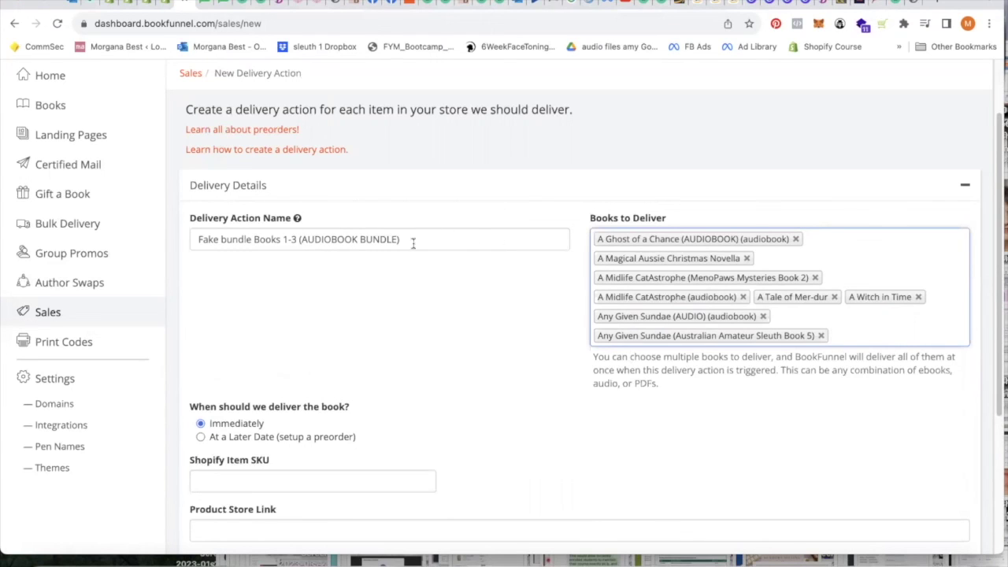
{"action": "left_click", "coordinate": [832, 247]}
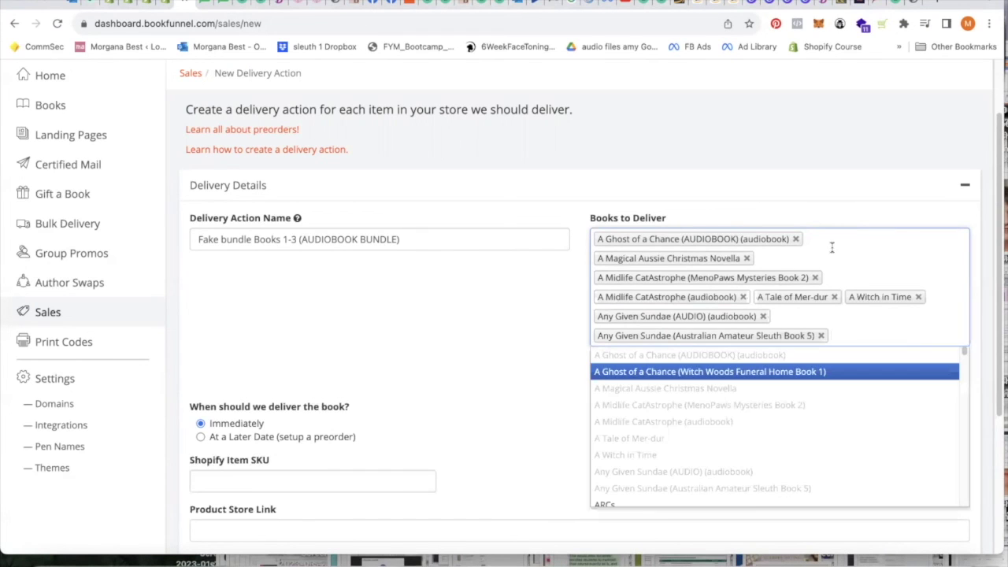
{"action": "left_click", "coordinate": [464, 292]}
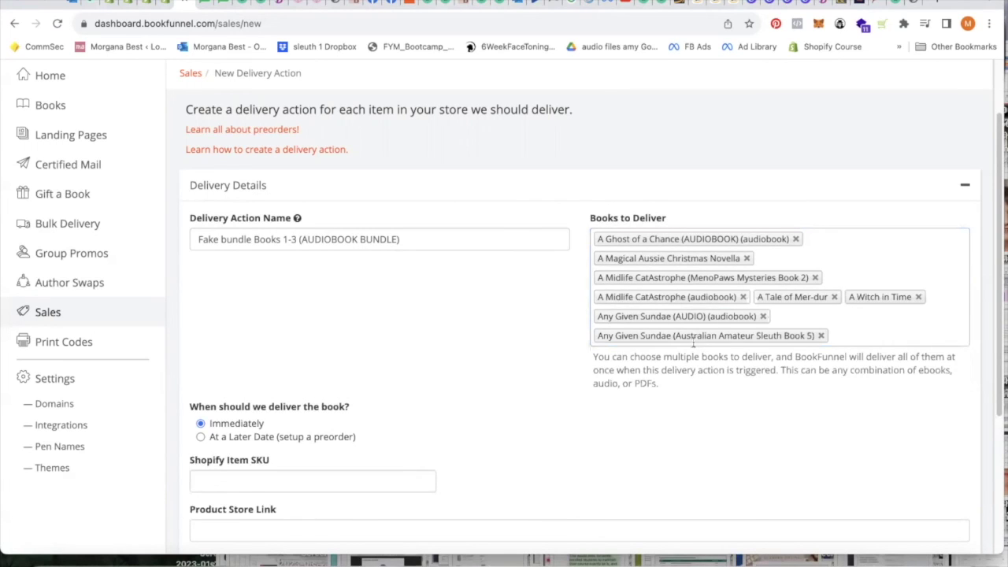
{"action": "scroll", "coordinate": [453, 315], "scroll_direction": "down", "scroll_amount": 3}
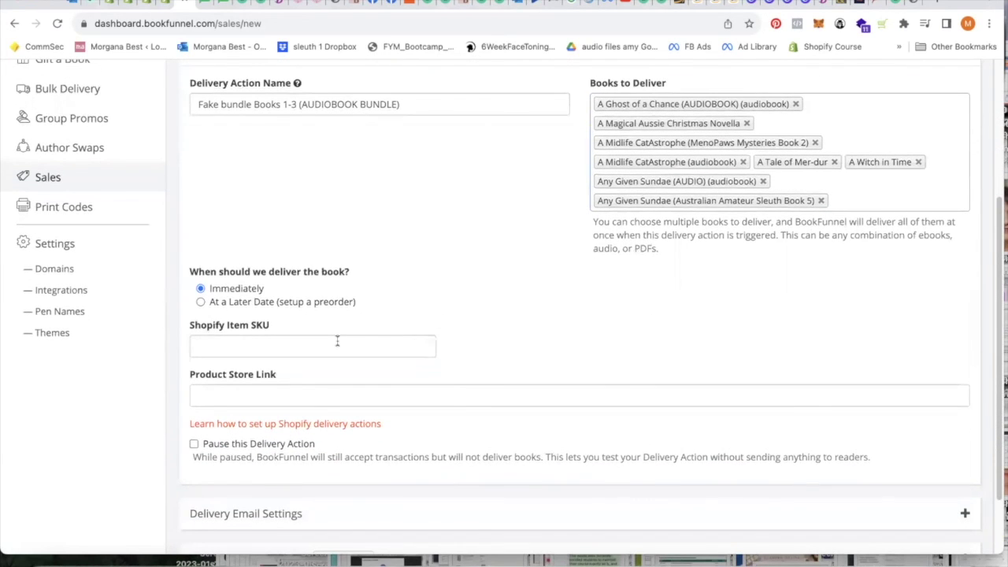
{"action": "left_click", "coordinate": [338, 340]}
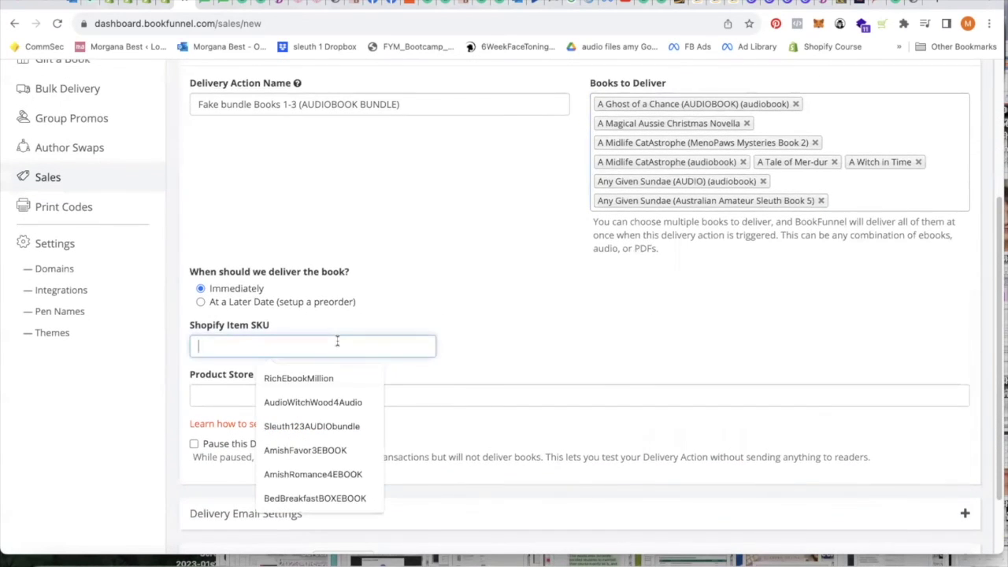
{"action": "left_click", "coordinate": [222, 391]}
{"action": "left_click", "coordinate": [693, 353]}
{"action": "scroll", "coordinate": [697, 352], "scroll_direction": "down", "scroll_amount": 2}
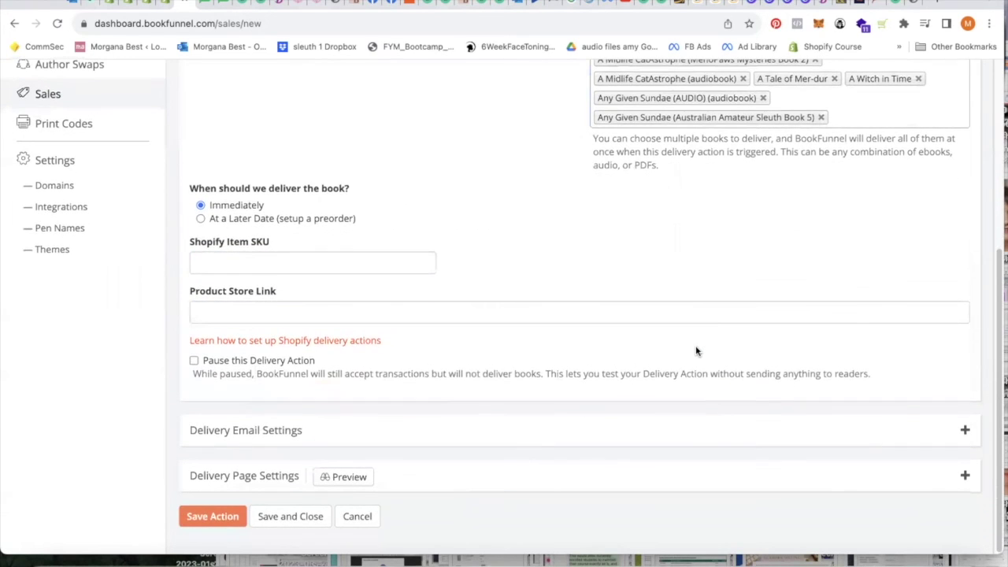
{"action": "scroll", "coordinate": [735, 284], "scroll_direction": "up", "scroll_amount": 3}
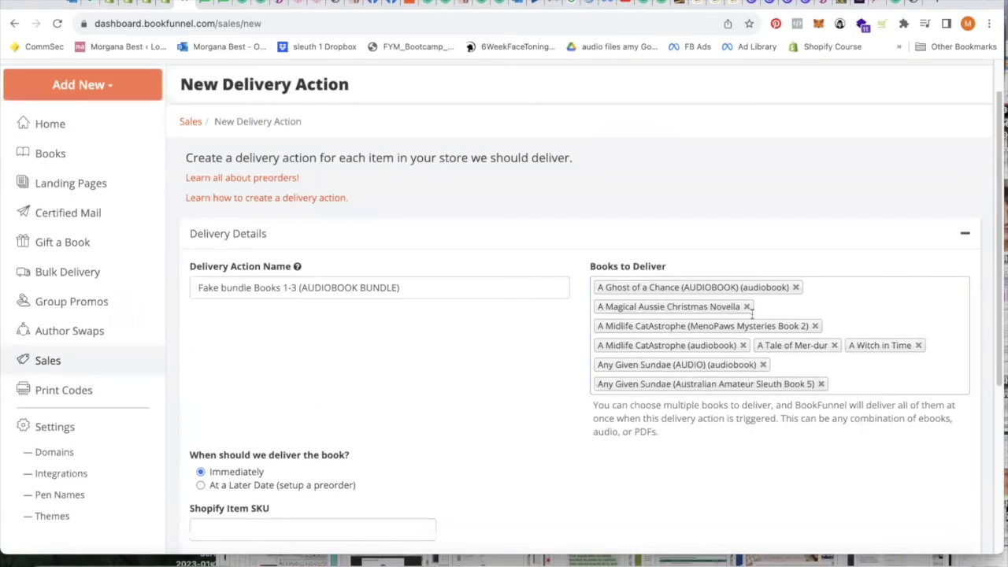